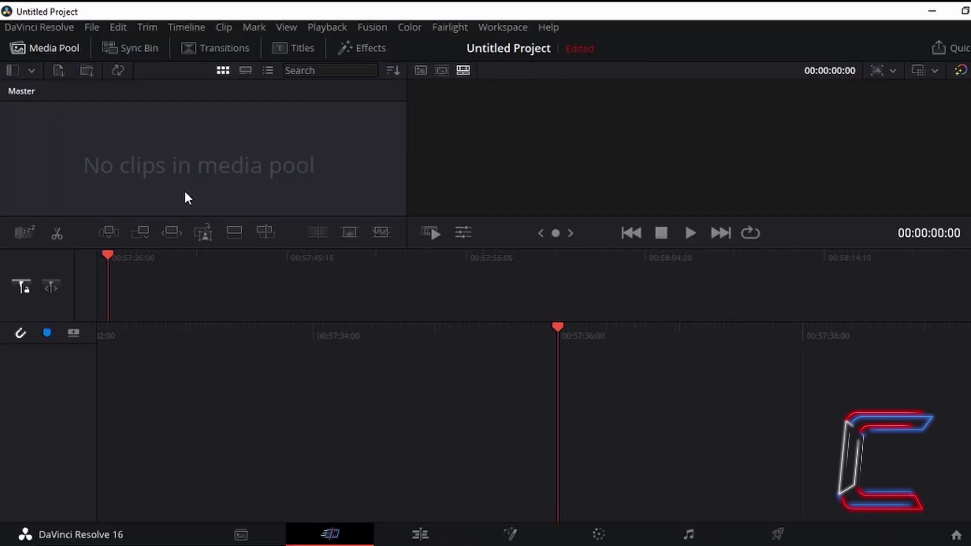
Step: Import the video files 1 - Mountains.mp4 and 2 - Dog.mp4 into the media pool
click(92, 29)
mouse_move(283, 164)
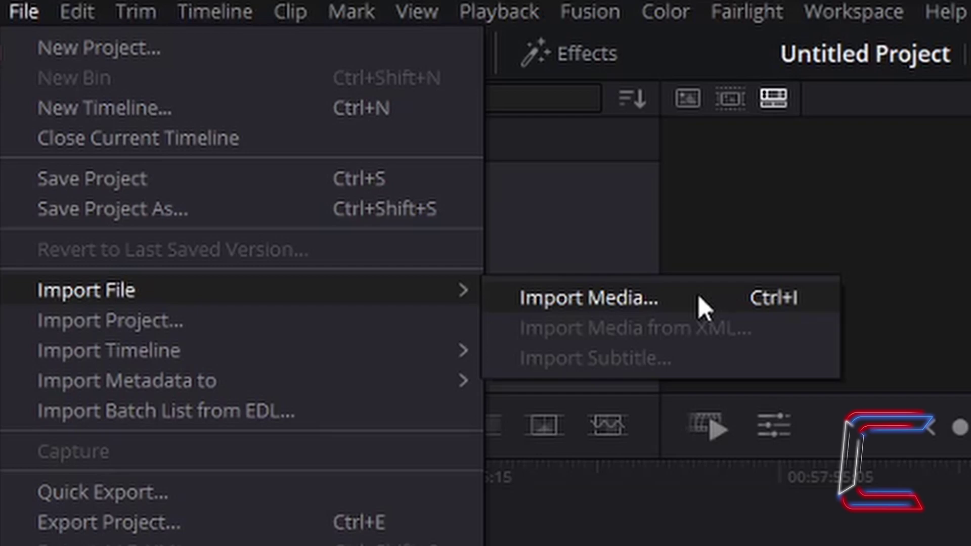
click(698, 299)
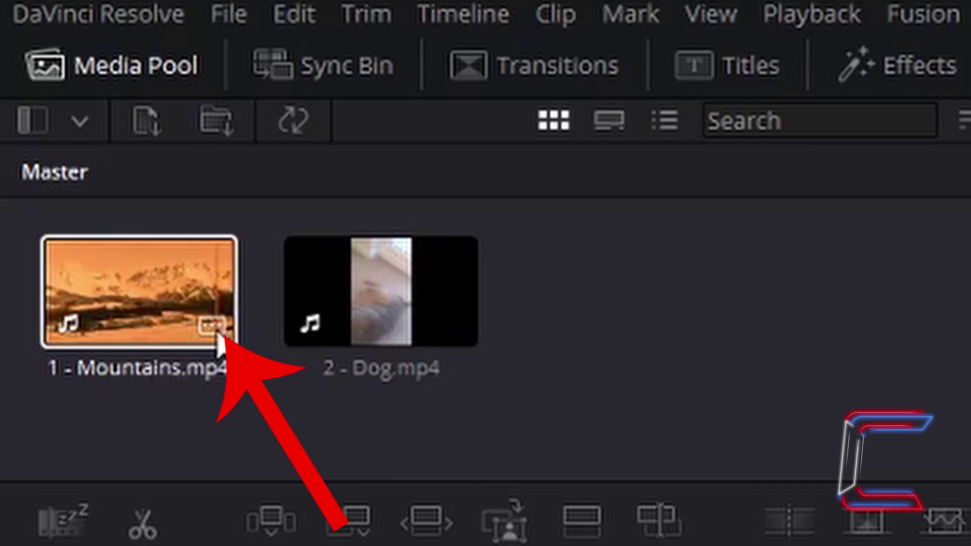
Step: Examine the clip details of 1 - Mountains.mp4 and 2 - Dog.mp4, particularly each clip's duration
mouse_move(219, 341)
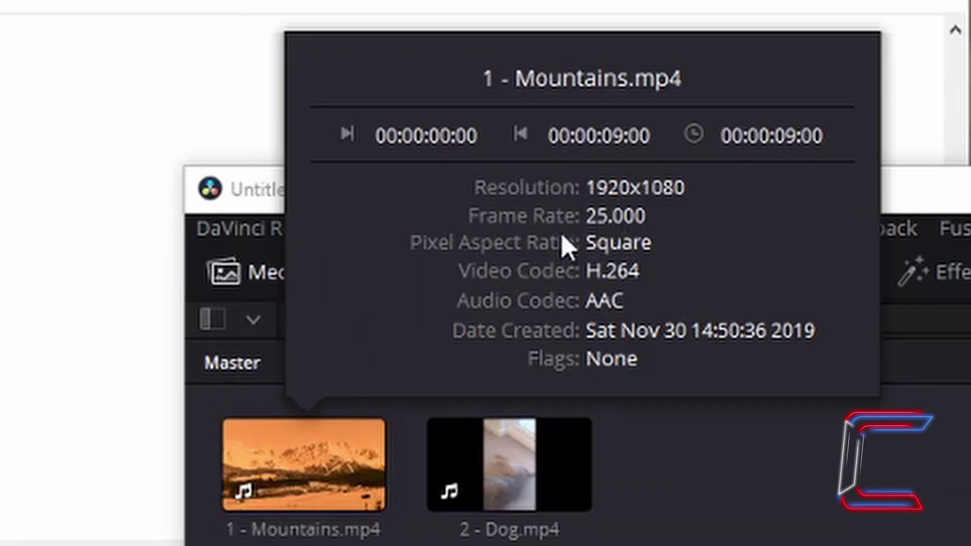
click(335, 447)
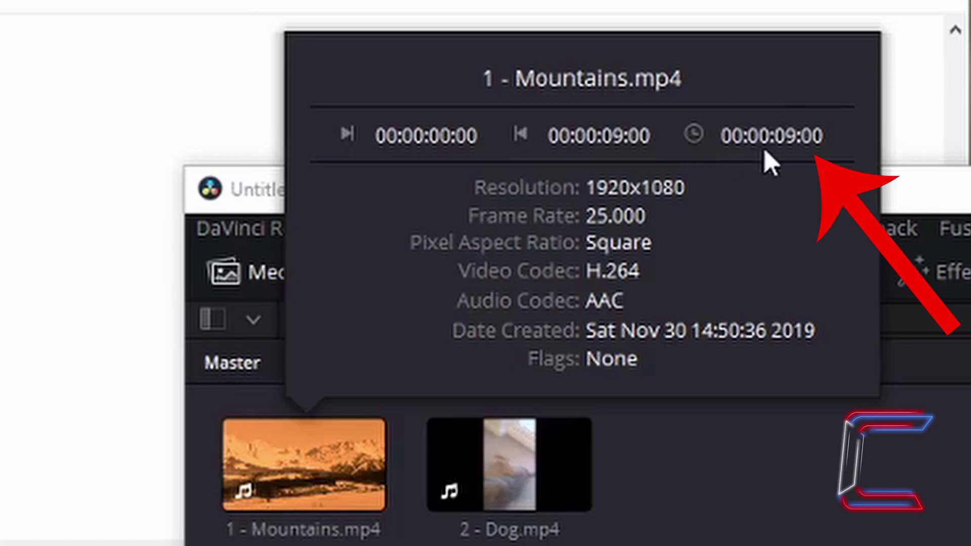
mouse_move(590, 508)
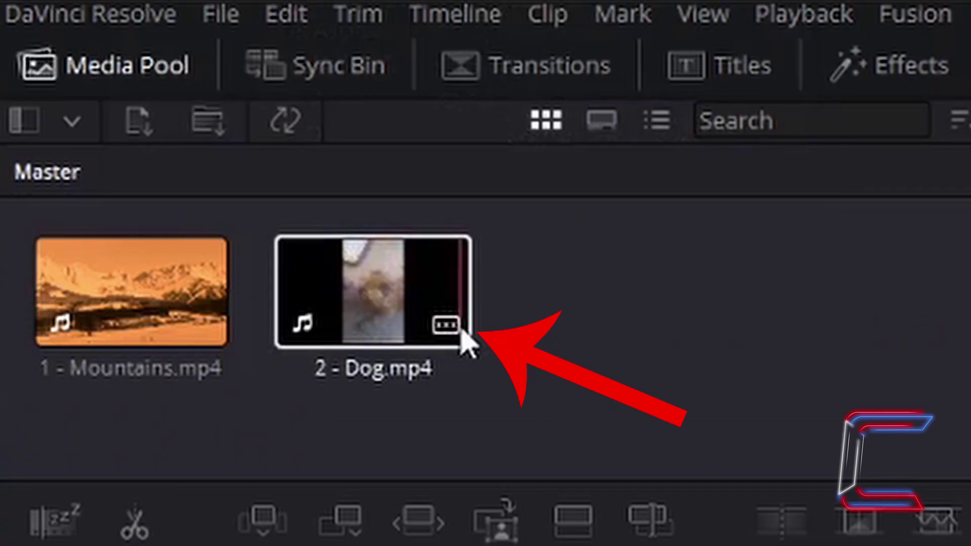
mouse_move(455, 330)
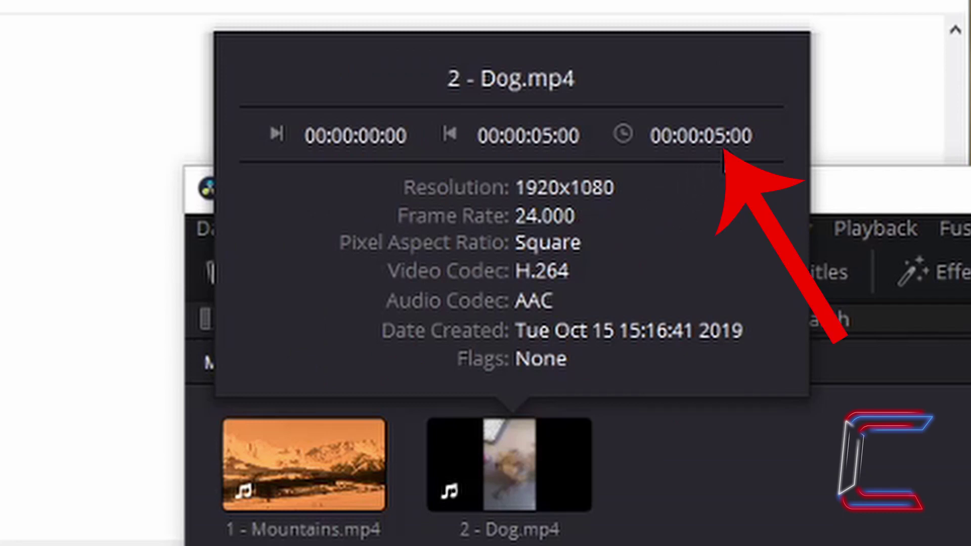
click(293, 475)
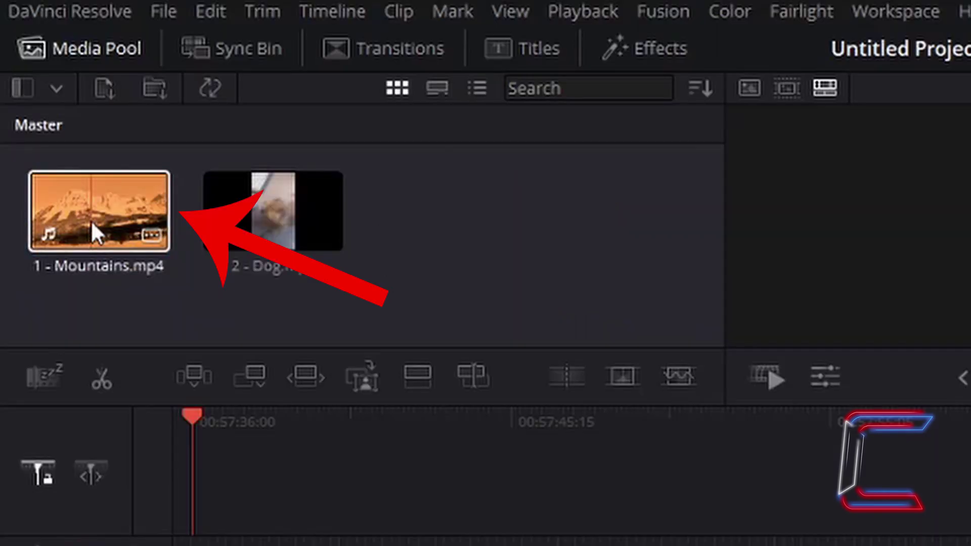
Step: Place 1 - Mountains.mp4 on the empty timeline as its first clip
click(93, 224)
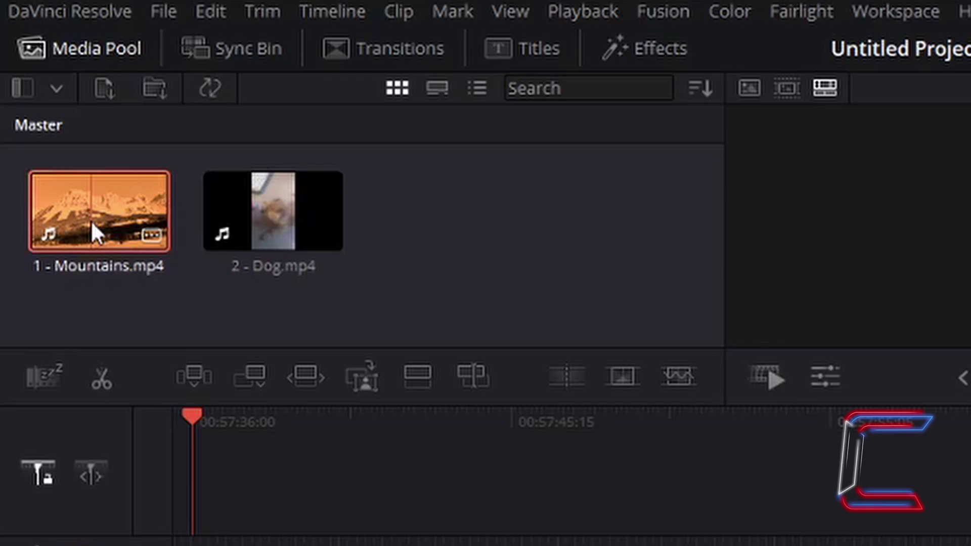
mouse_move(92, 224)
mouse_down()
mouse_move(167, 326)
mouse_move(220, 366)
mouse_move(281, 448)
mouse_move(293, 482)
mouse_move(286, 476)
mouse_up()
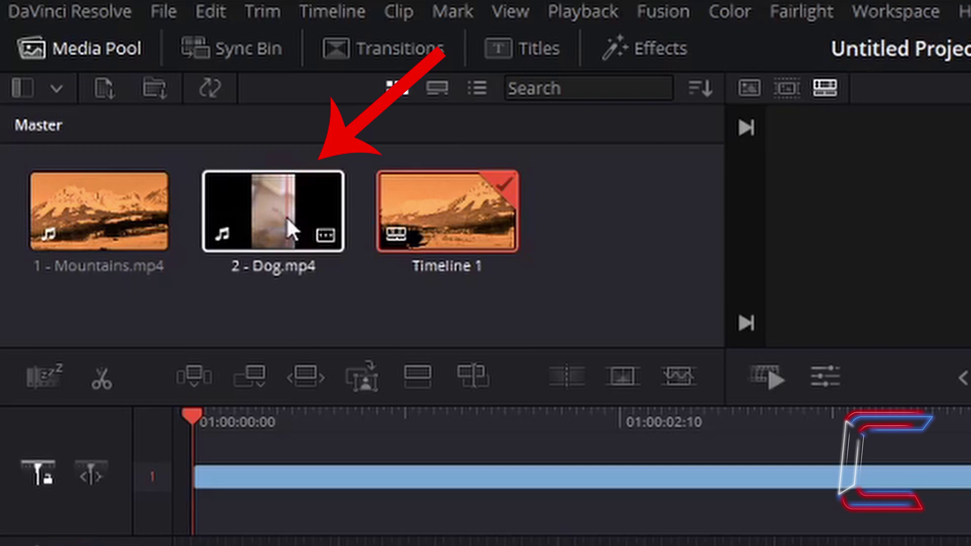
Step: Try inserting 2 - Dog.mp4 before the Mountains clip with Smart Insert, and undo the insertion
click(286, 217)
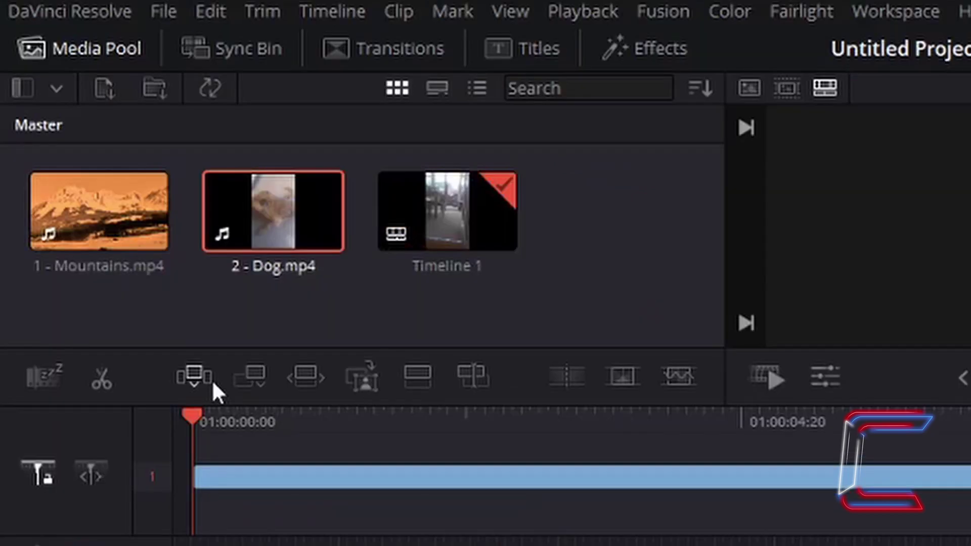
click(539, 334)
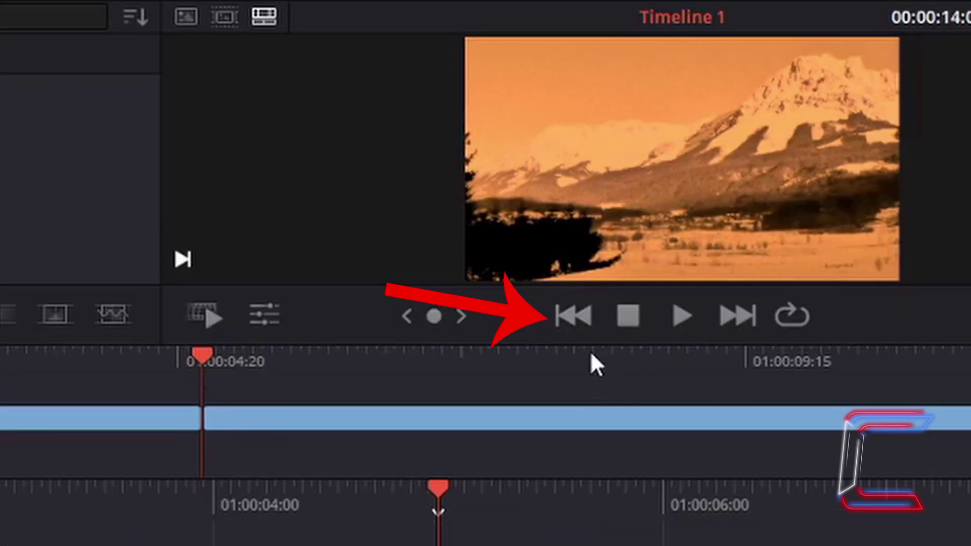
click(580, 323)
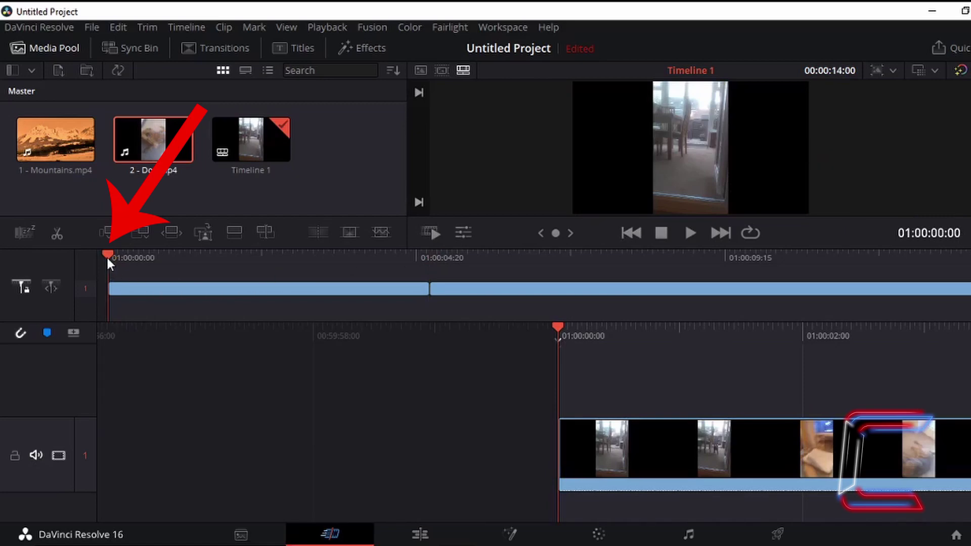
drag(108, 255, 195, 258)
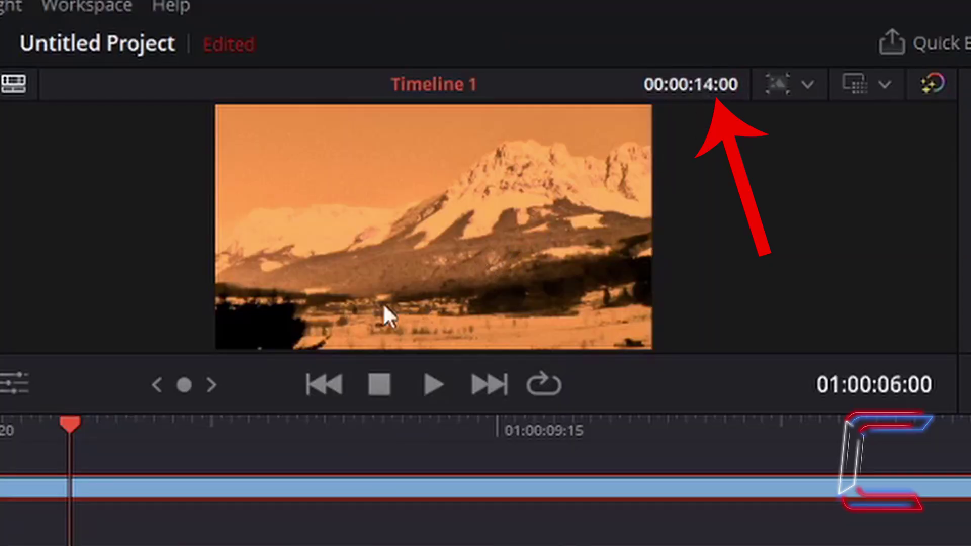
key(ctrl+z)
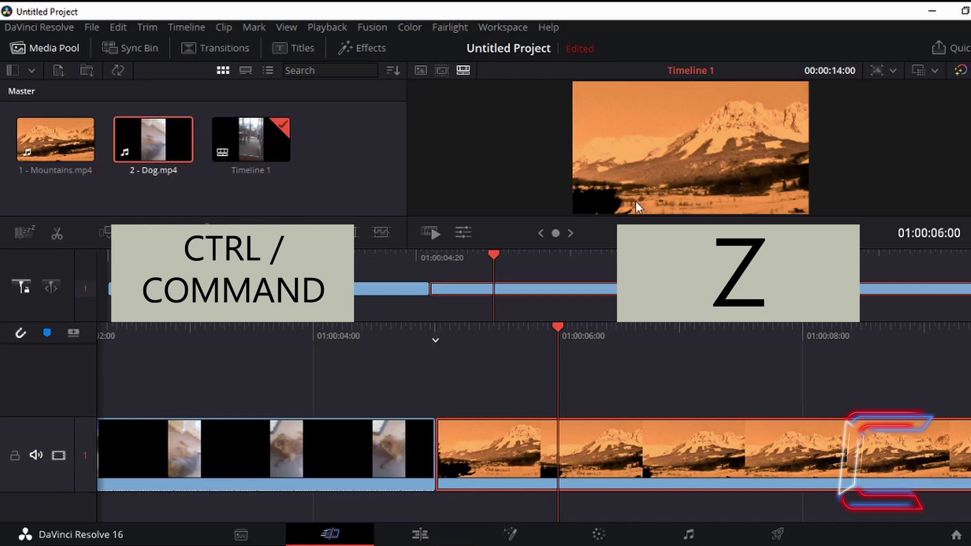
key(ctrl+z)
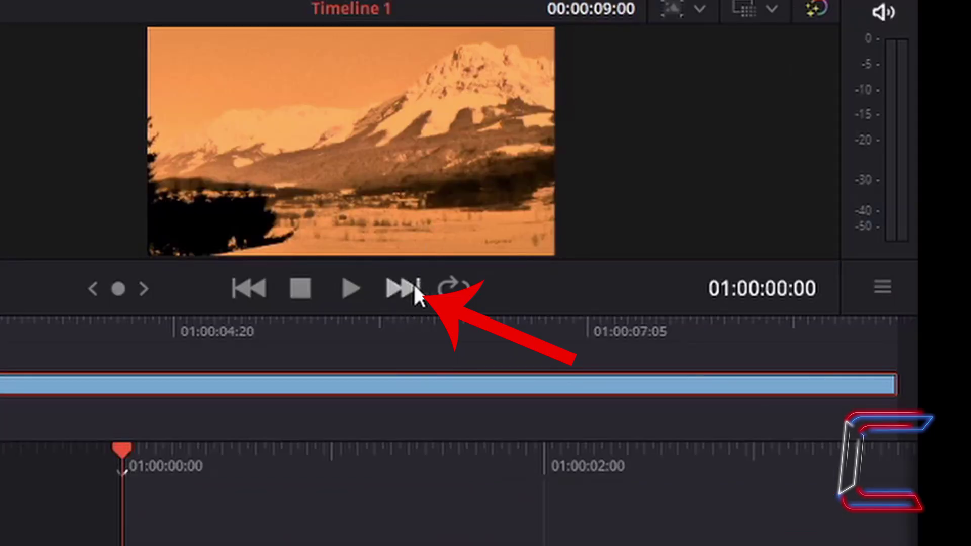
Step: Try inserting 2 - Dog.mp4 at the end of the timeline with Smart Insert, and undo the insertion
click(414, 287)
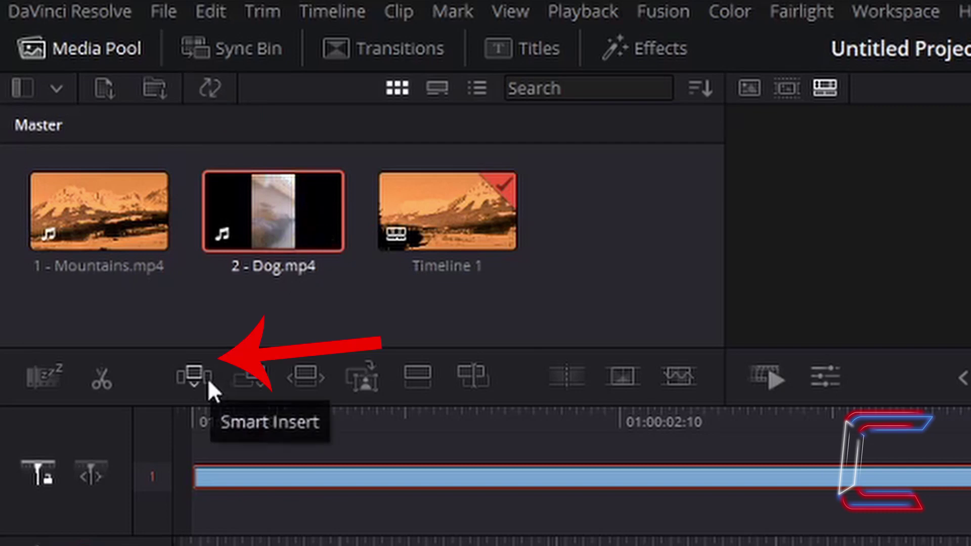
click(194, 376)
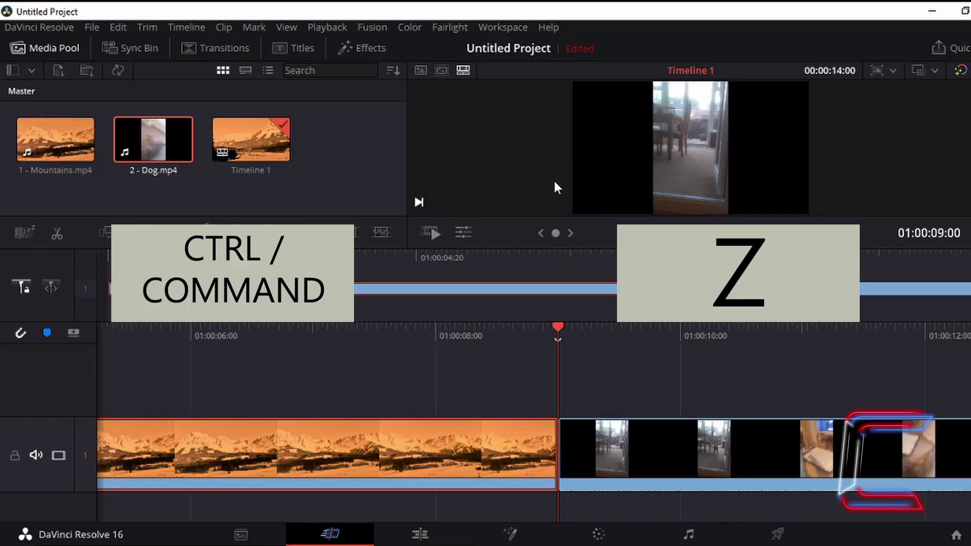
key(ctrl+z)
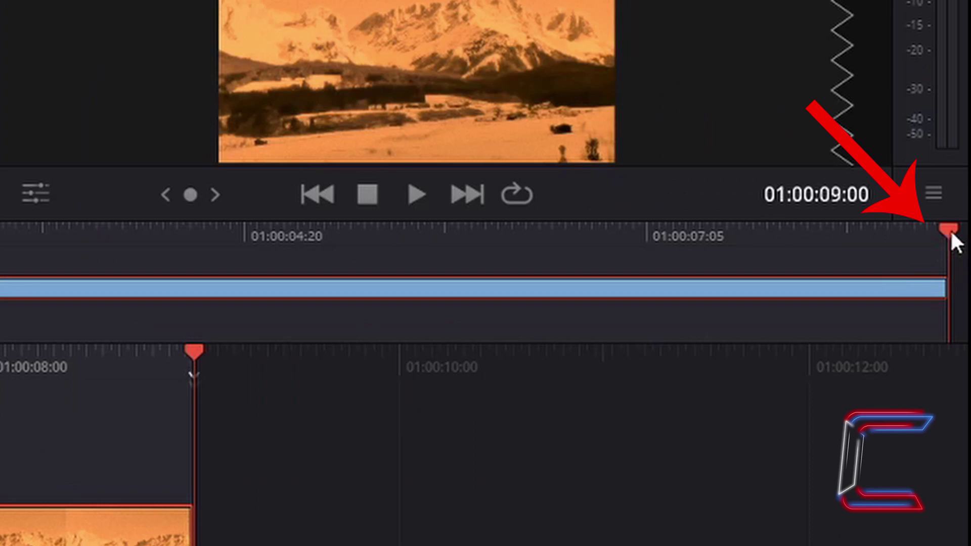
Step: Move the playhead back into the Mountains clip and advance it frame by frame to 01:00:03:18
drag(949, 233, 922, 234)
key(Left)
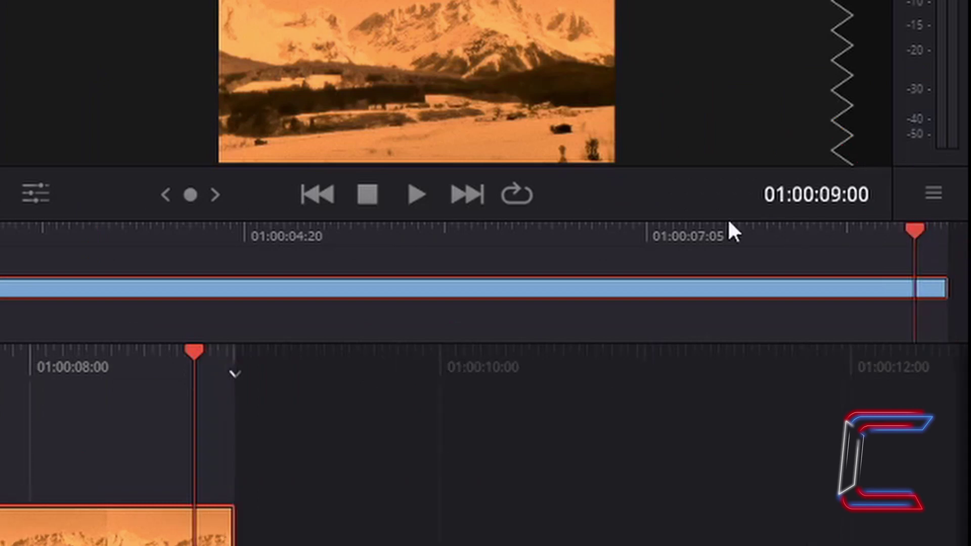
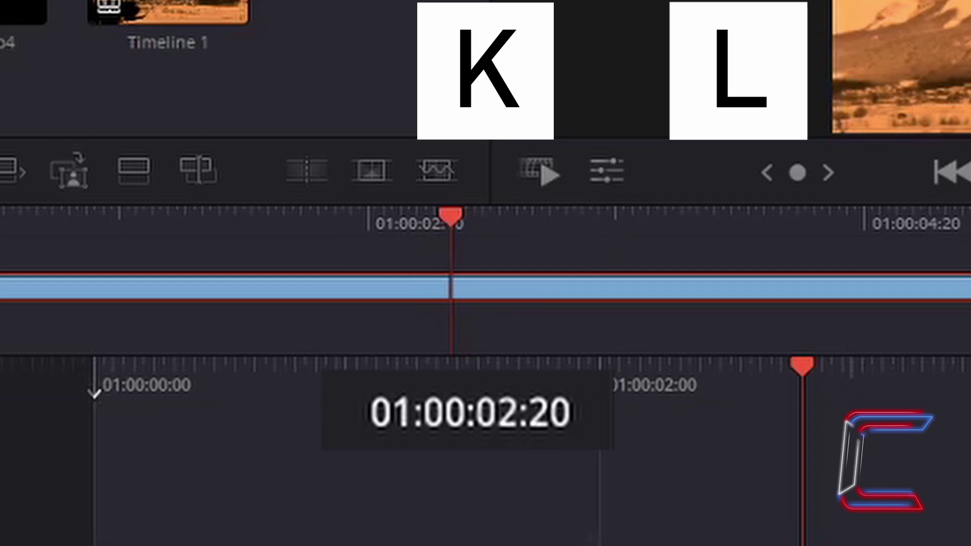
key(k+l)
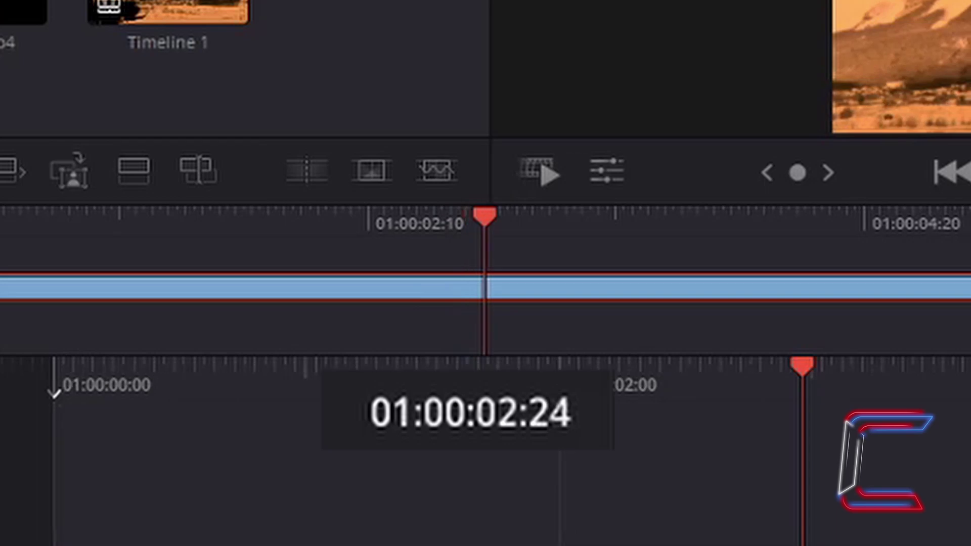
key(k)
key(l)
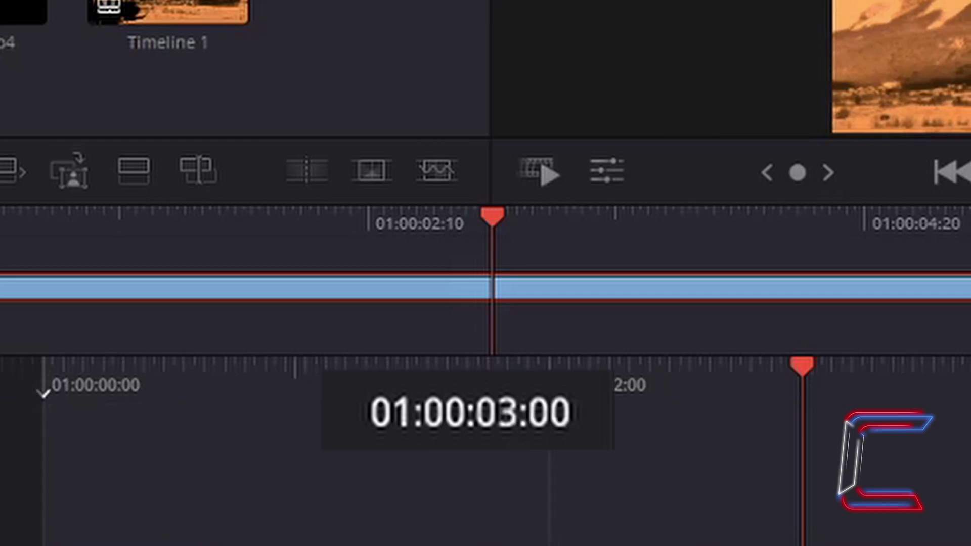
key(k)
key(l)
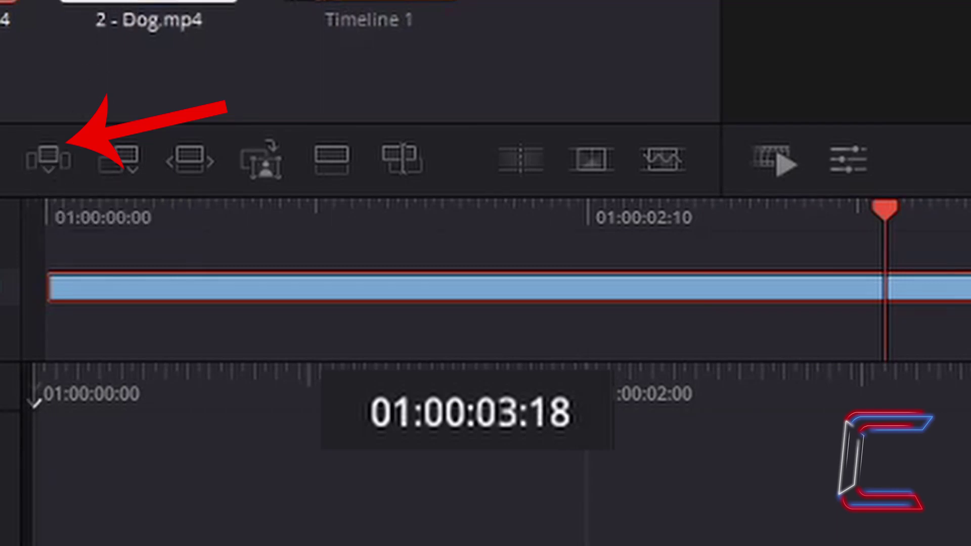
Step: Try Smart Insert on 2 - Dog.mp4 with the playhead at 01:00:03:18 inside the Mountains clip
click(281, 217)
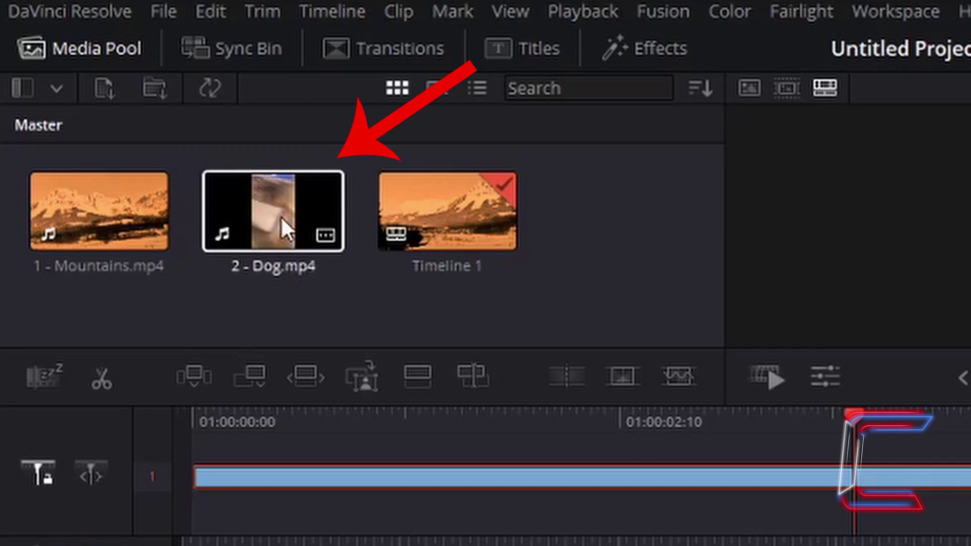
click(209, 382)
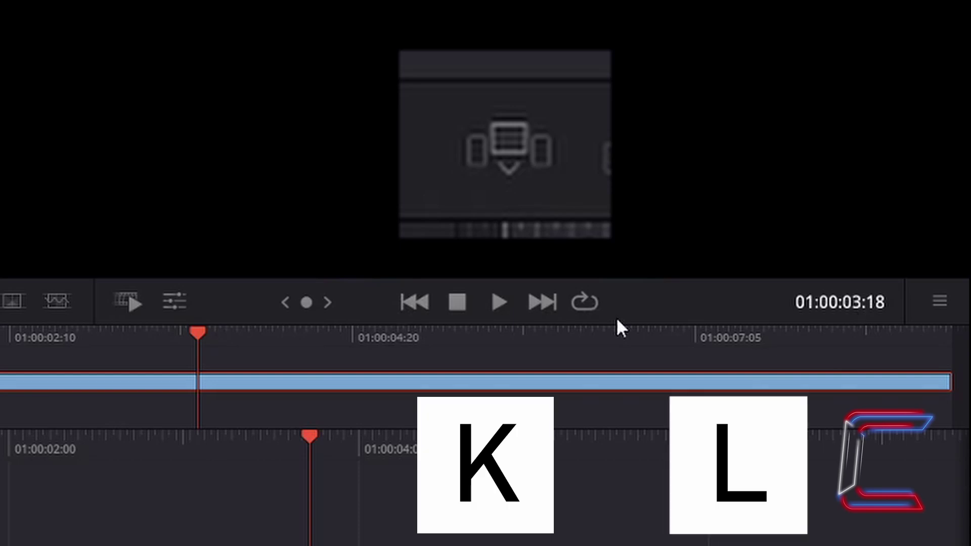
key(l)
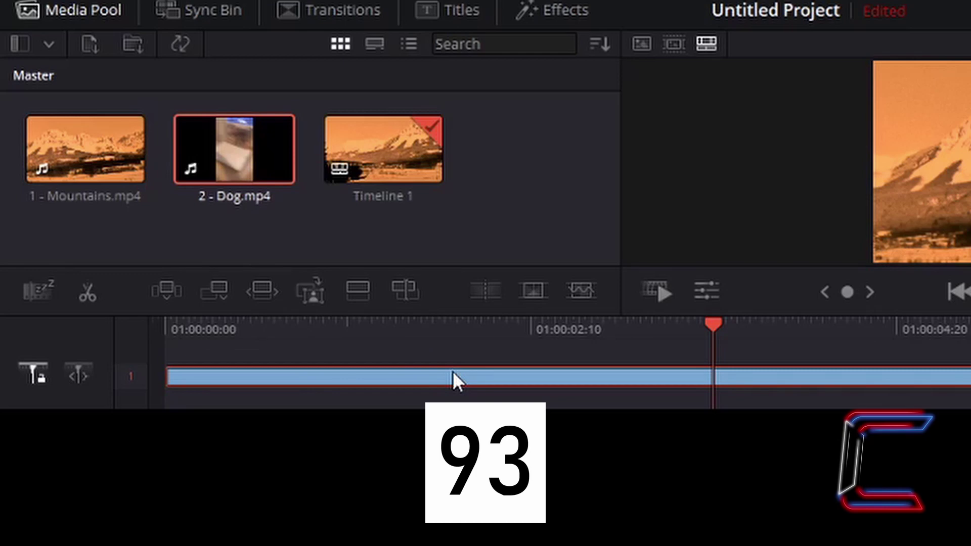
Step: Step the playhead back from the timeline's end to 01:00:05:07 and try Smart Insert on 2 - Dog.mp4
key(End)
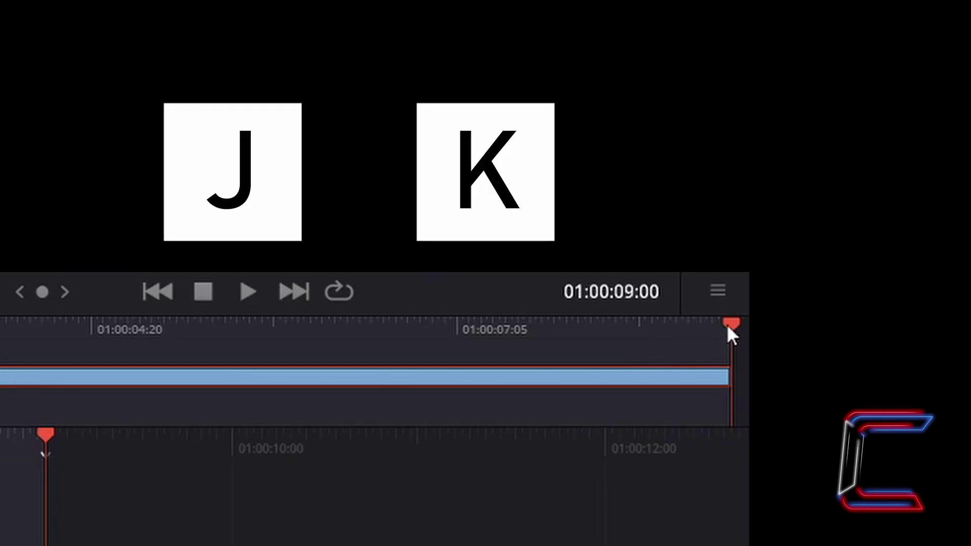
key(k+j)
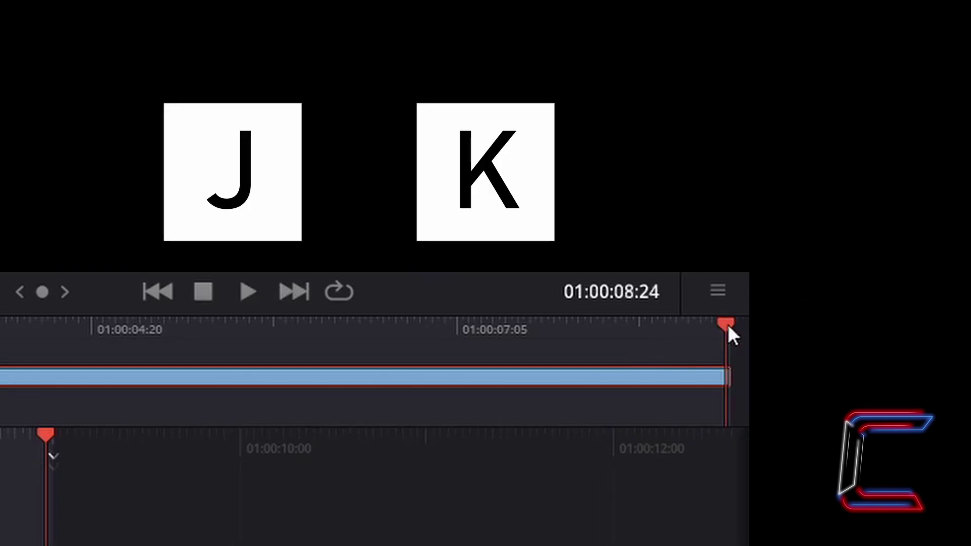
key(k+j)
key(k+j)
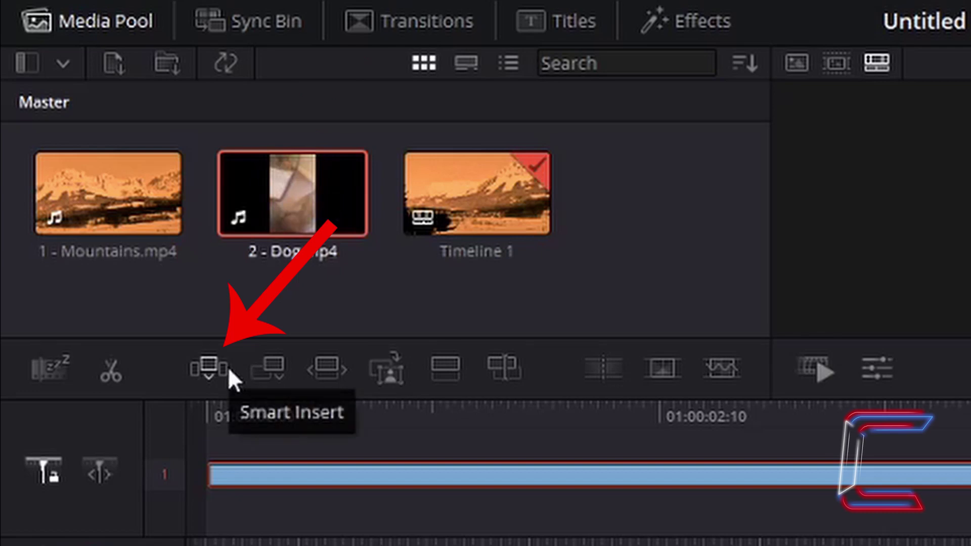
click(227, 368)
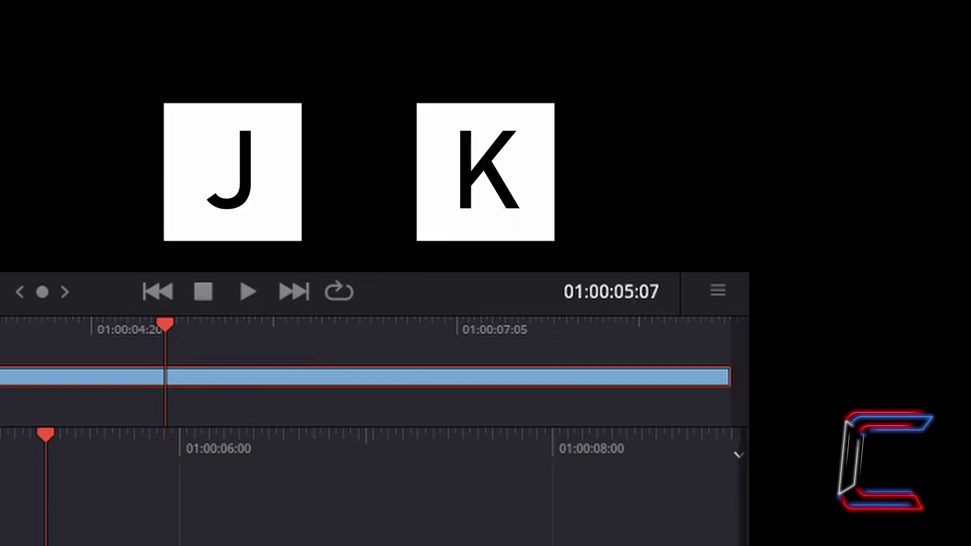
key(j)
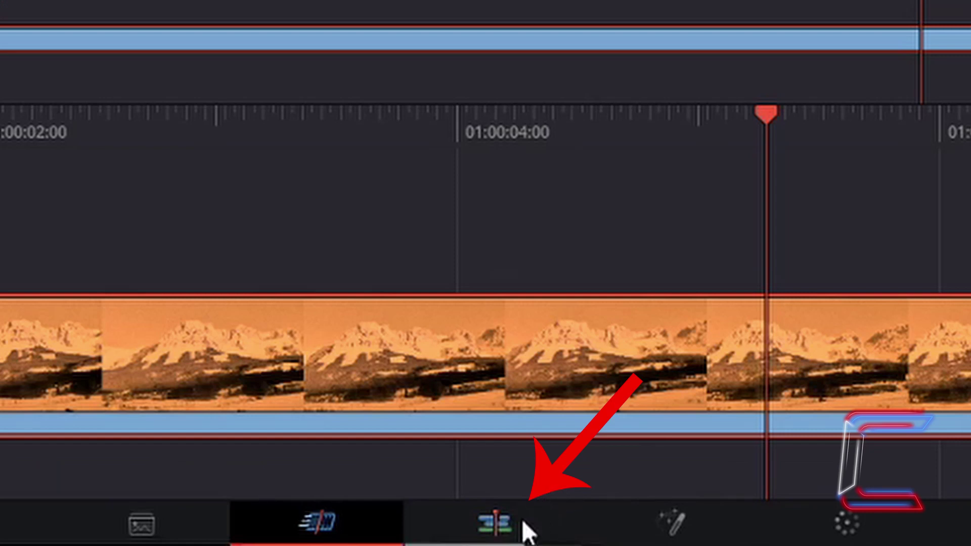
Step: On the Edit page, split the Mountains clip with the blade at 01:00:03:00
click(526, 531)
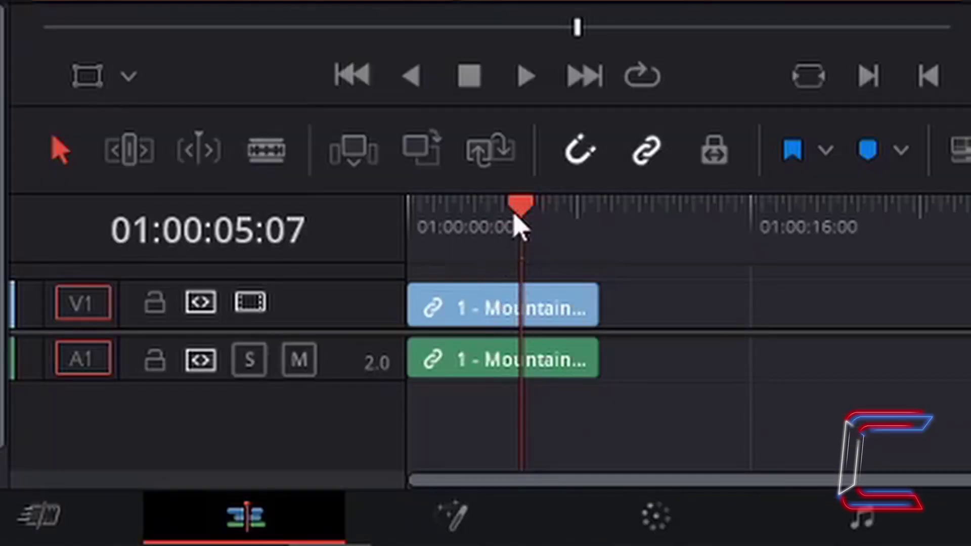
drag(521, 218, 473, 215)
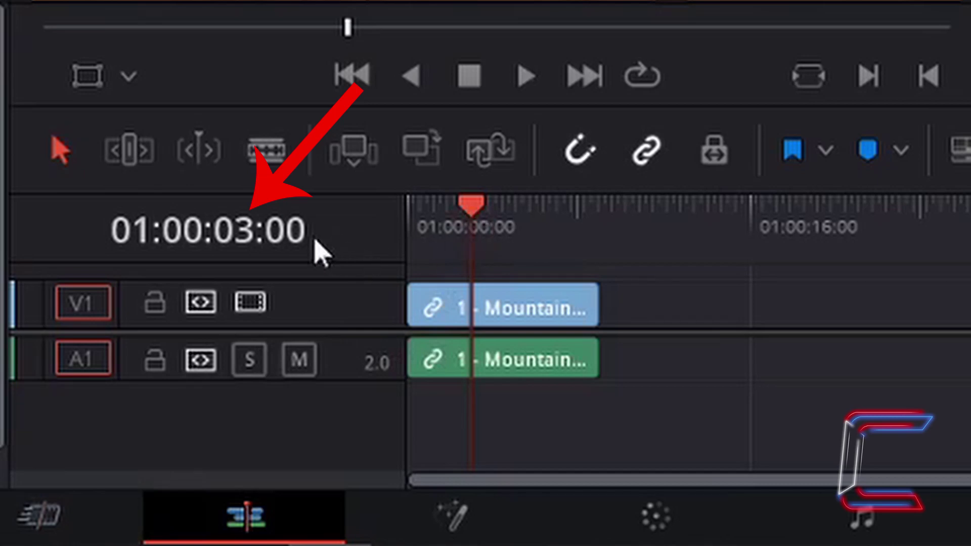
click(268, 164)
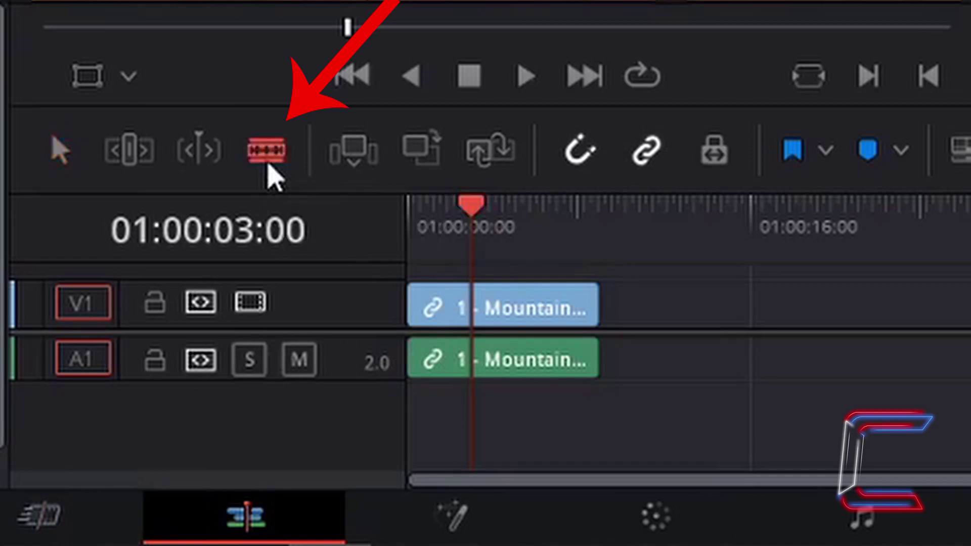
click(492, 299)
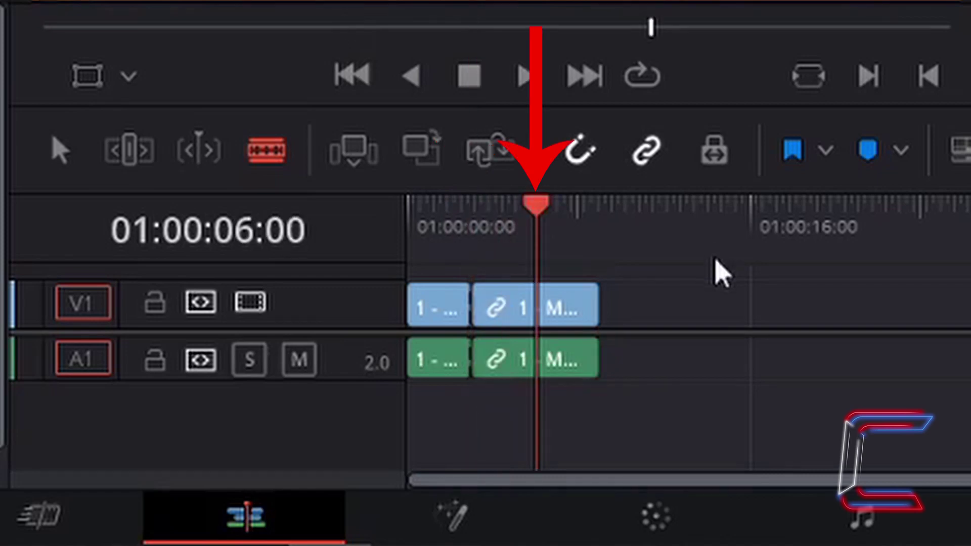
Step: Split the Mountains clip again with the blade at 01:00:06:00 and return to the Cut page
click(584, 344)
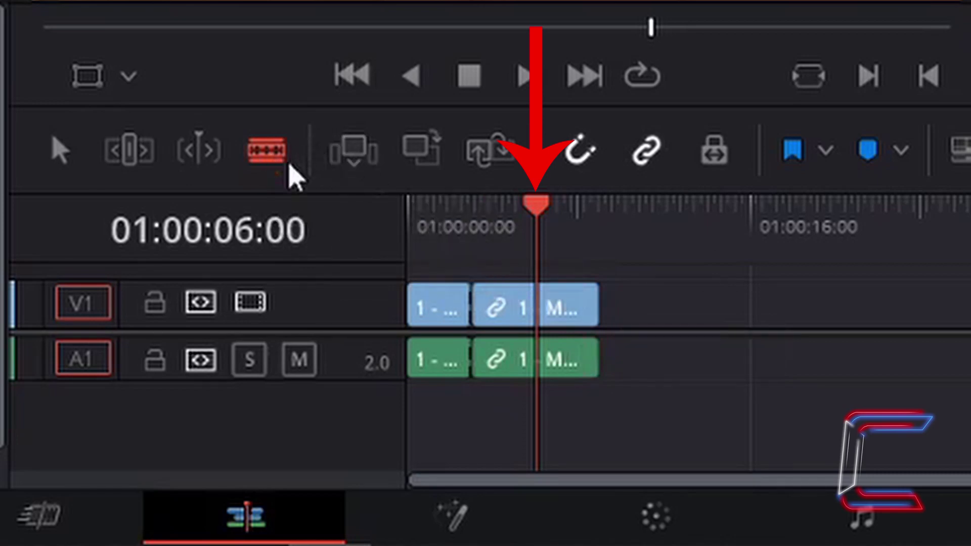
click(562, 306)
click(110, 511)
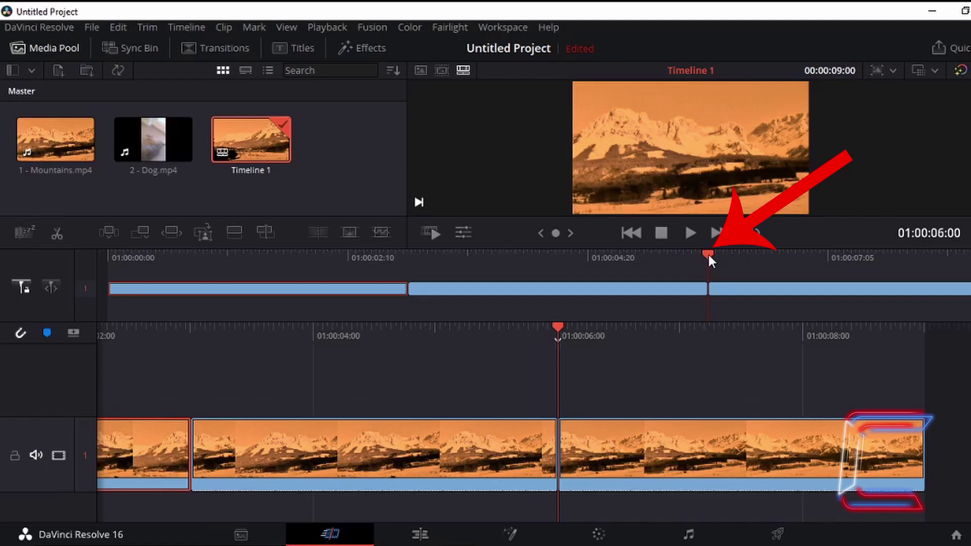
Step: Move the playhead back toward the 01:00:03:00 cut between the first two Mountains parts and try Smart Insert on 2 - Dog.mp4
drag(708, 256, 690, 256)
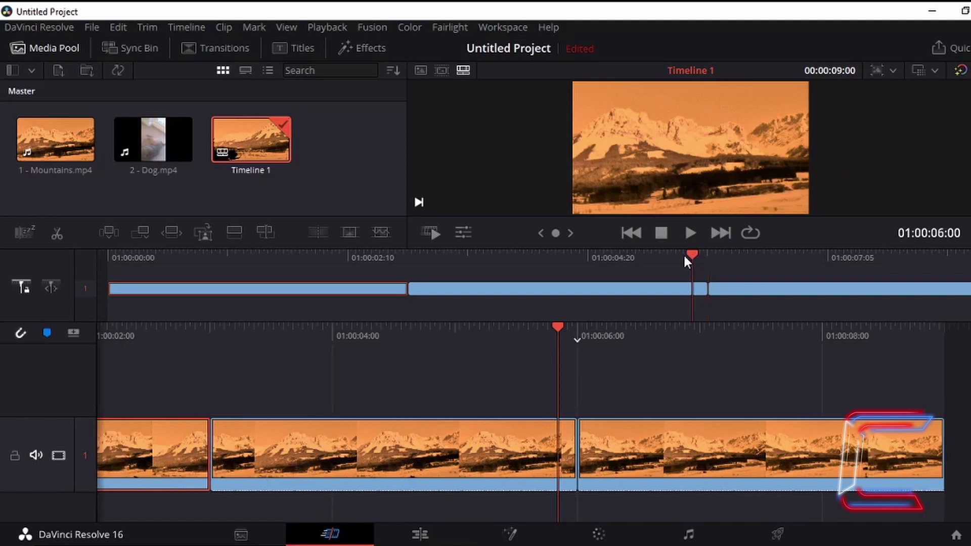
drag(685, 256, 595, 260)
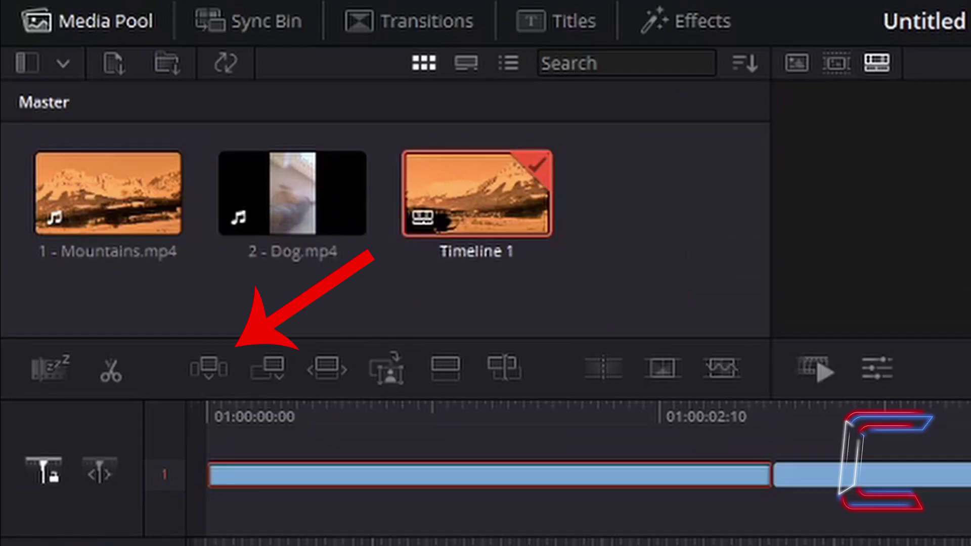
click(963, 411)
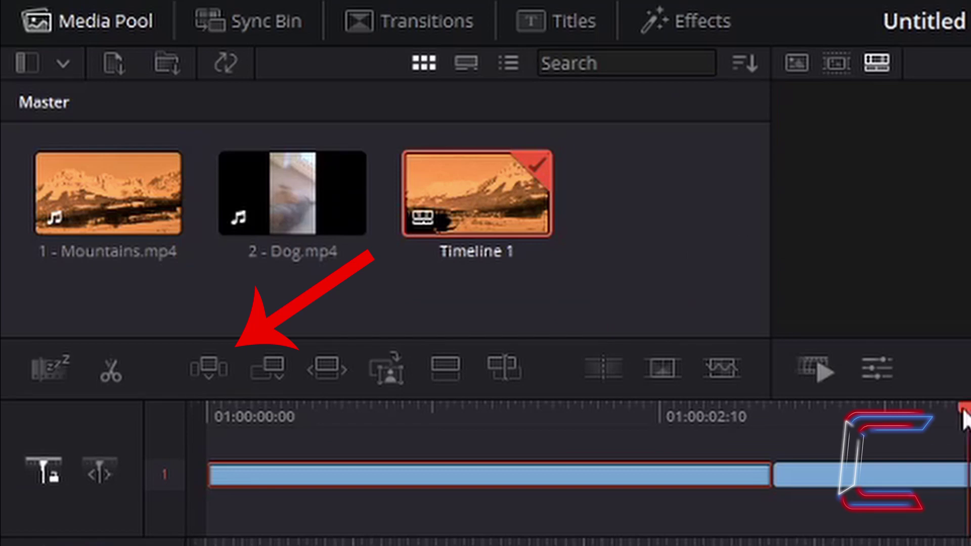
key(Up)
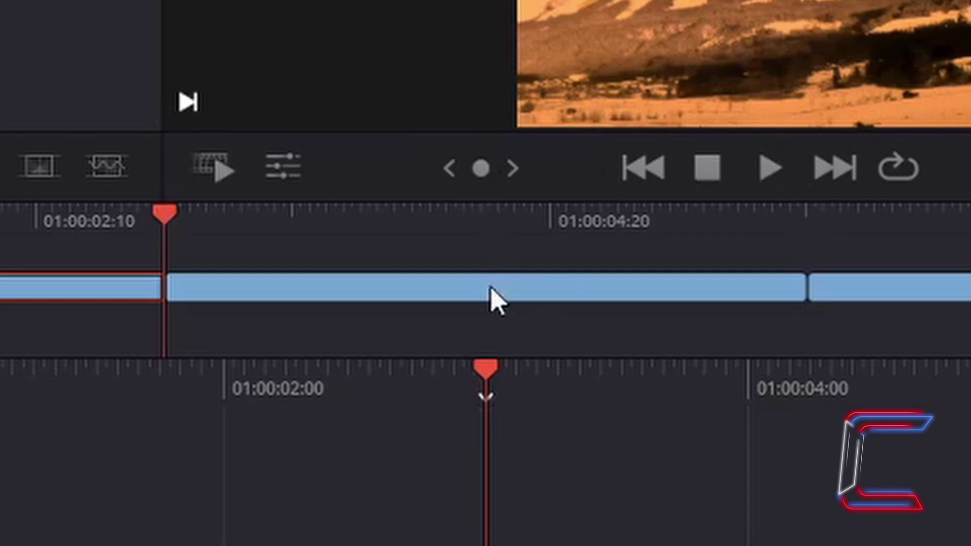
click(317, 207)
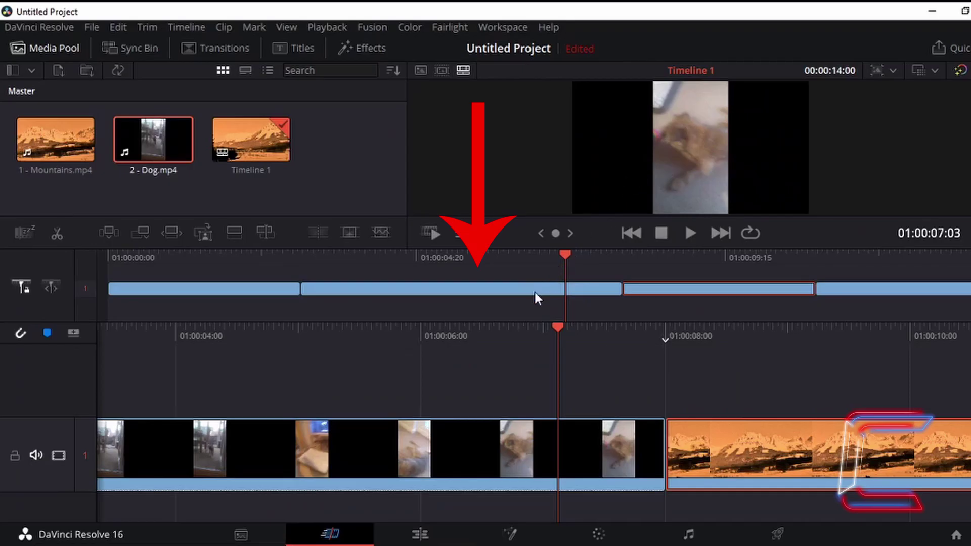
Step: Check the two Mountains parts following the inserted Dog clip and undo the insertion
click(699, 254)
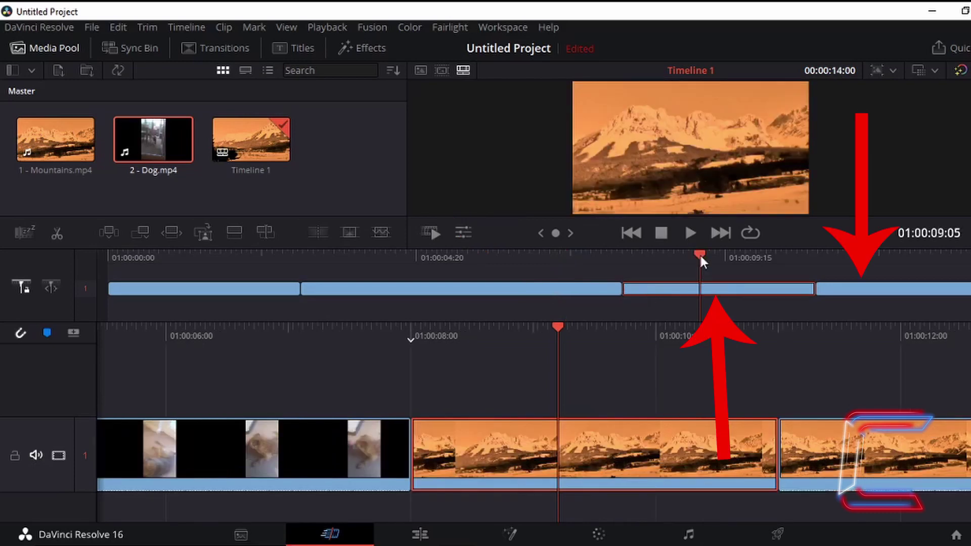
click(865, 258)
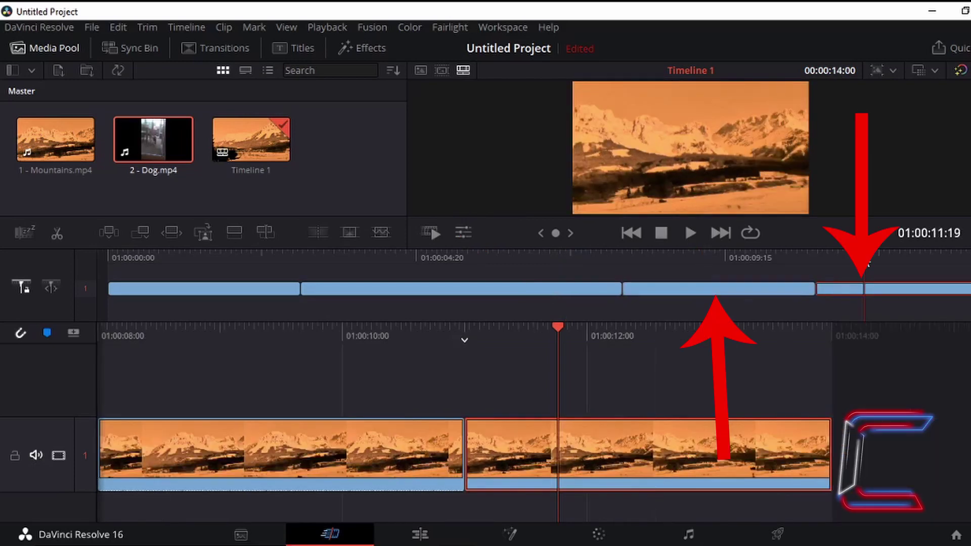
key(ctrl+z)
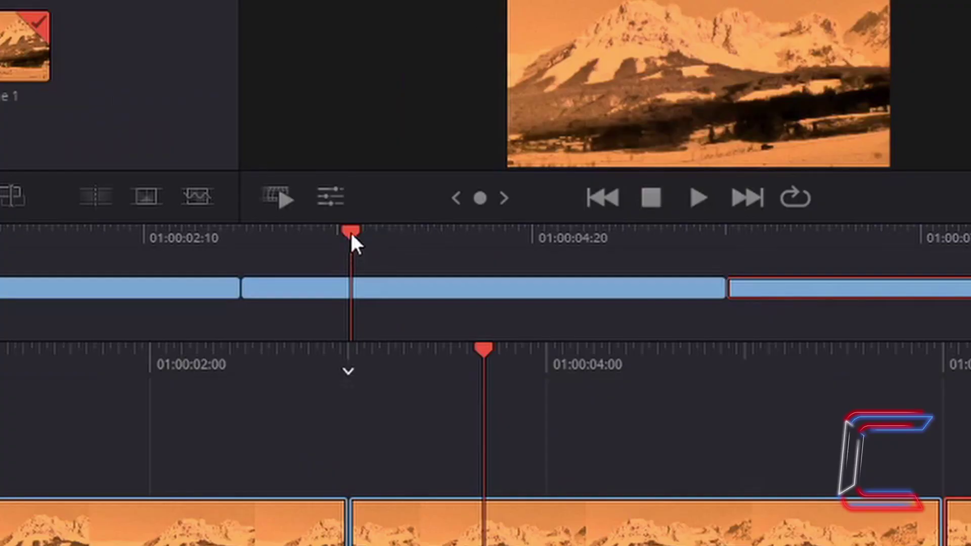
Step: Move the playhead closer to the 01:00:06:00 cut, Smart Insert 2 - Dog.mp4 there, and select the Dog clip and the last Mountains part
drag(353, 233, 572, 247)
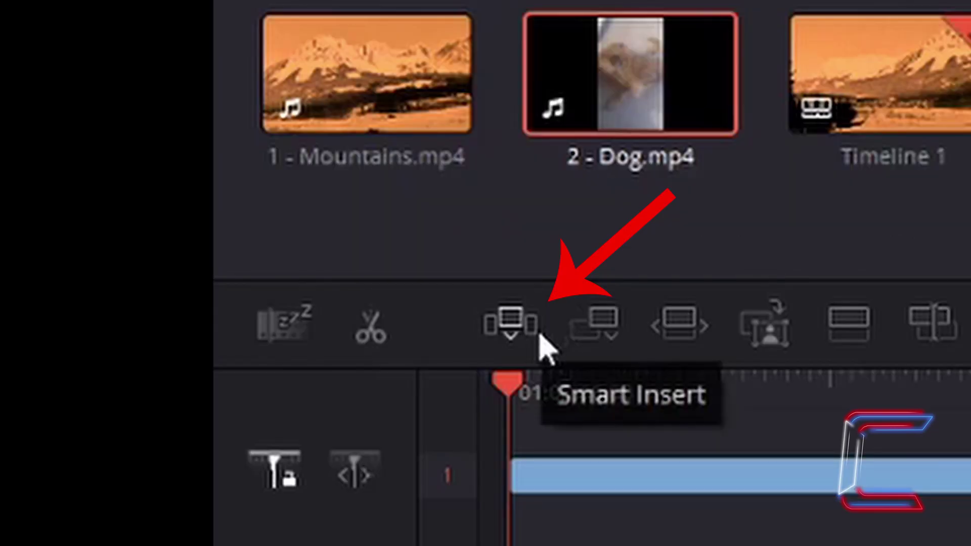
click(538, 334)
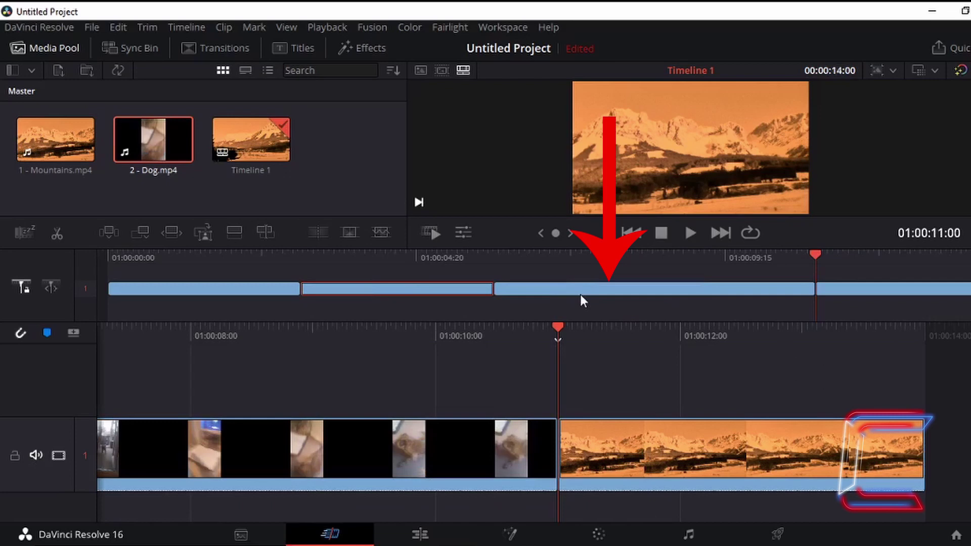
click(581, 296)
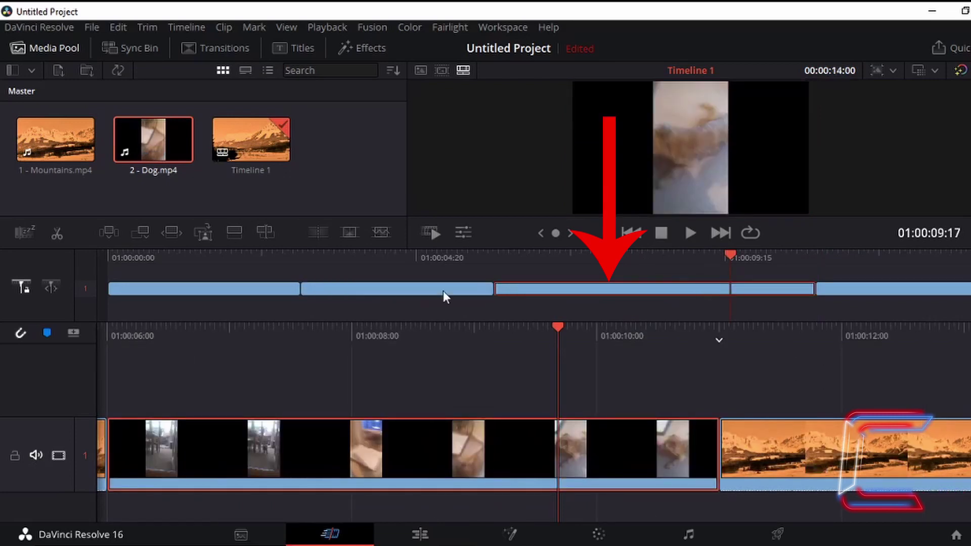
click(861, 286)
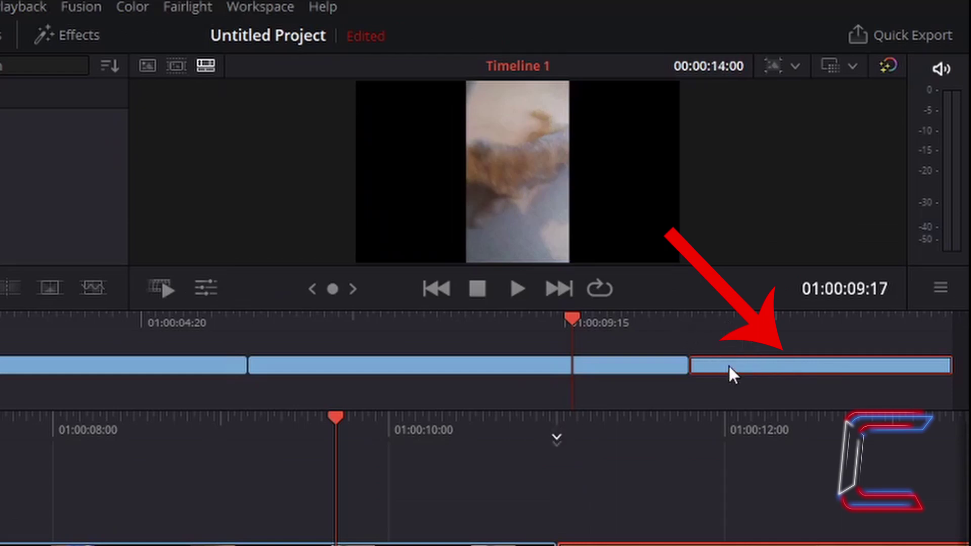